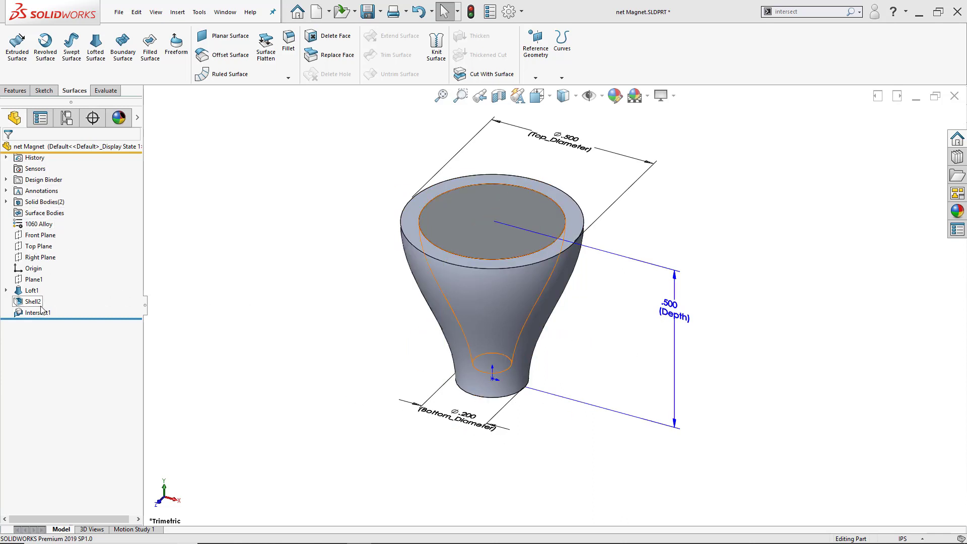
# Open a Modify Configurations table for the Depth dimension via Configure Dimension.
pyautogui.click(684, 325)
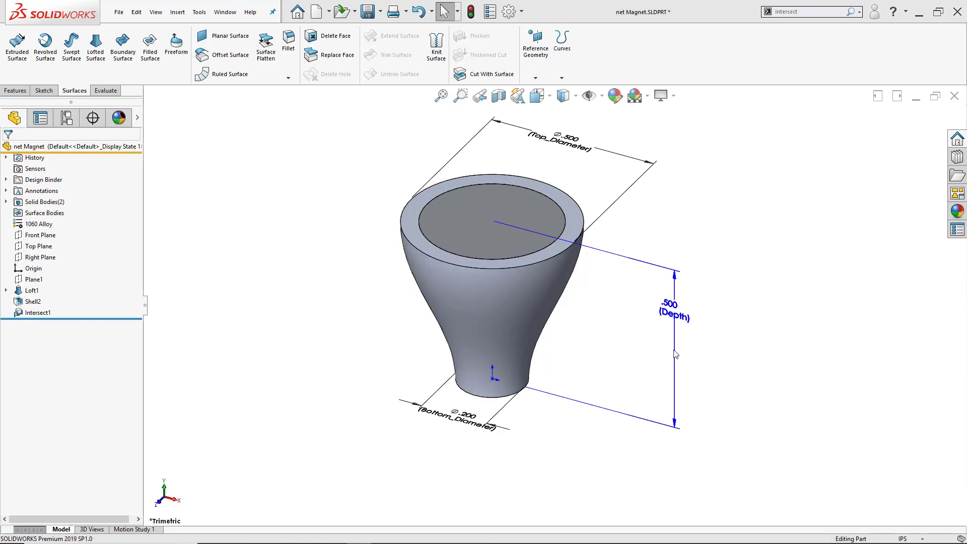
pyautogui.rightClick(674, 318)
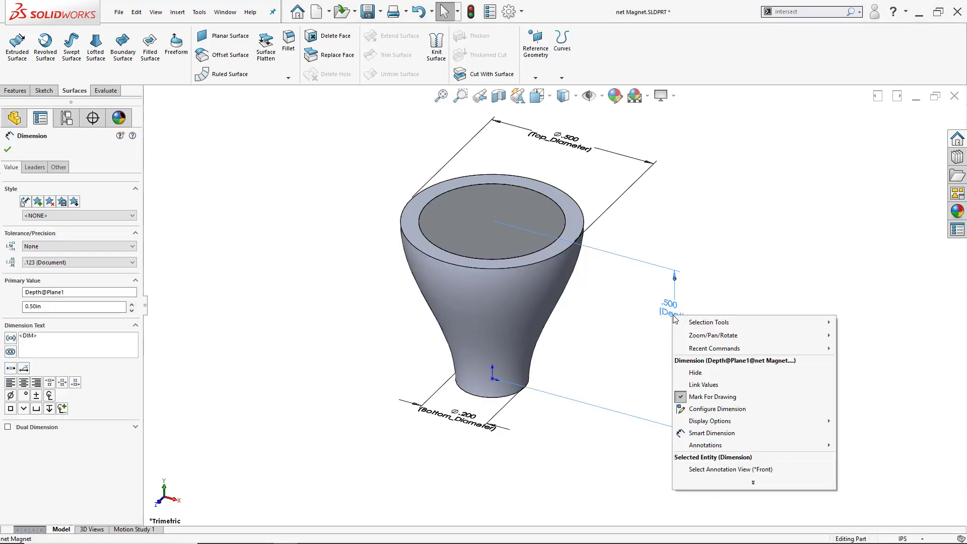
pyautogui.click(741, 413)
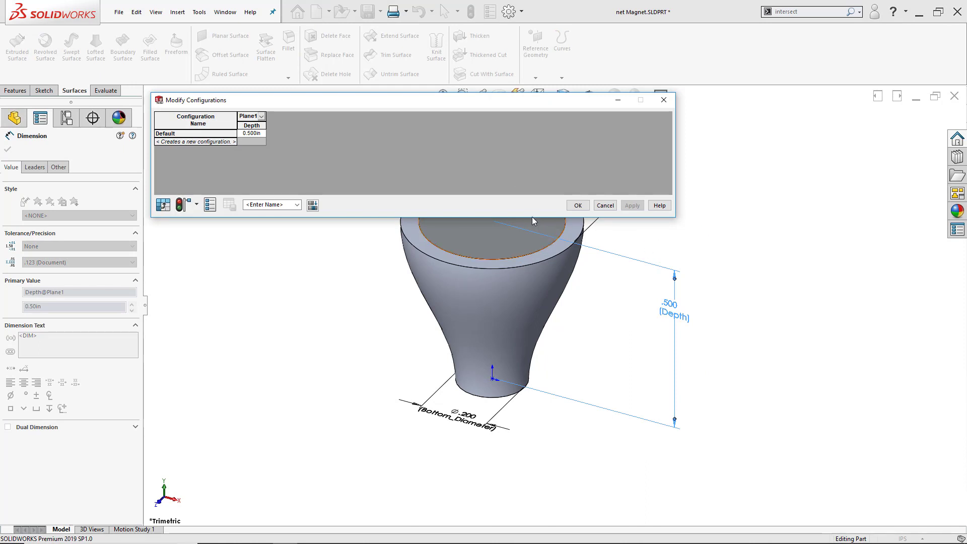
pyautogui.moveTo(674, 217); pyautogui.dragTo(373, 243)
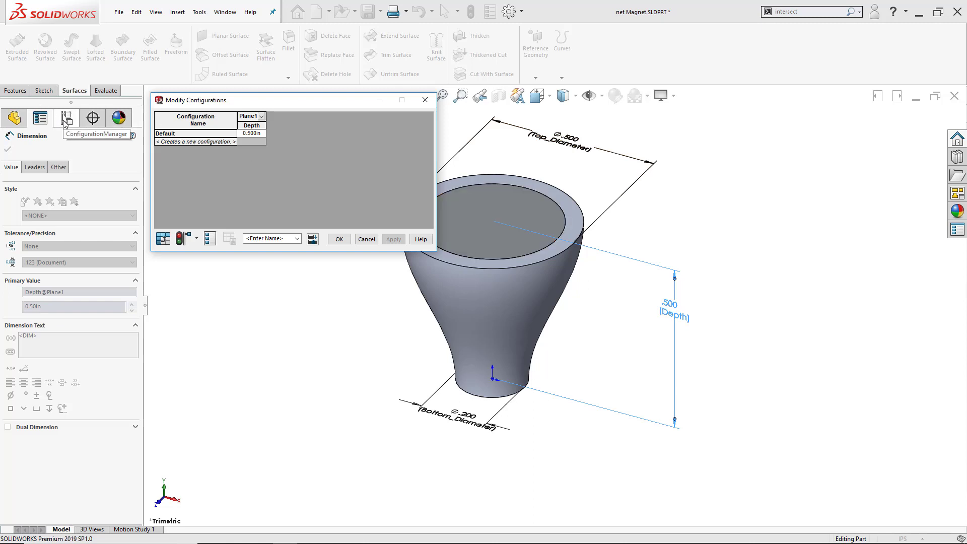
# Add Copper and Brass configurations alongside Default, each with Depth 0.500in.
pyautogui.click(244, 143)
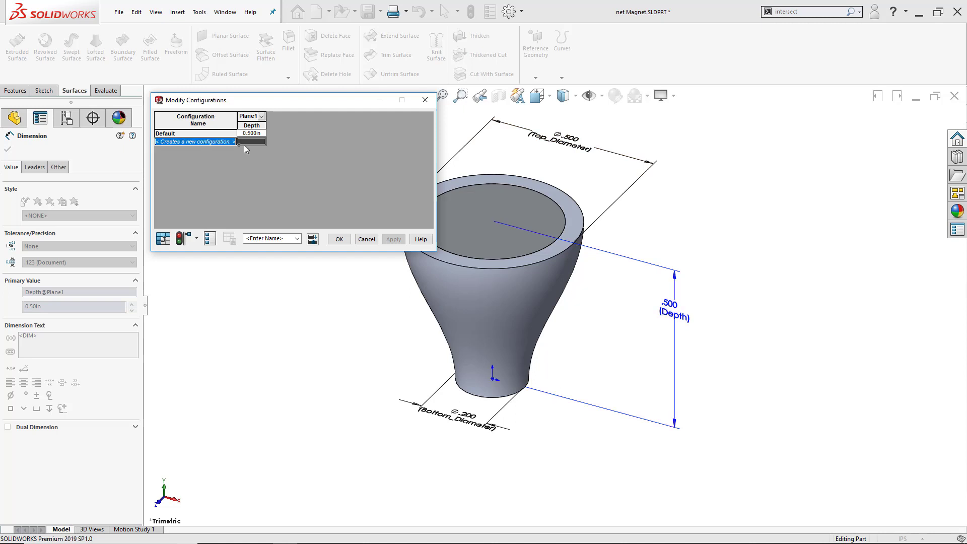
pyautogui.write('C')
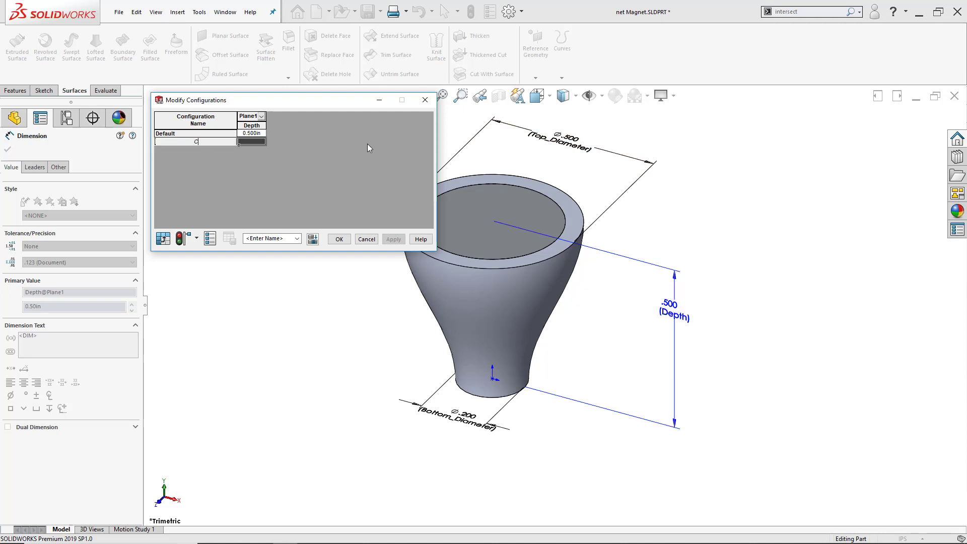
pyautogui.write('opper')
pyautogui.press('Return')
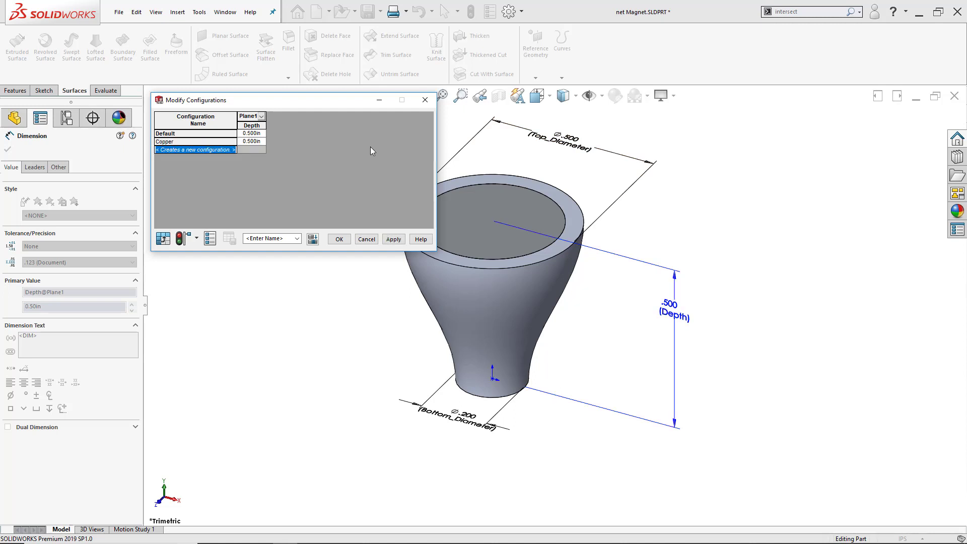
pyautogui.write('Bra')
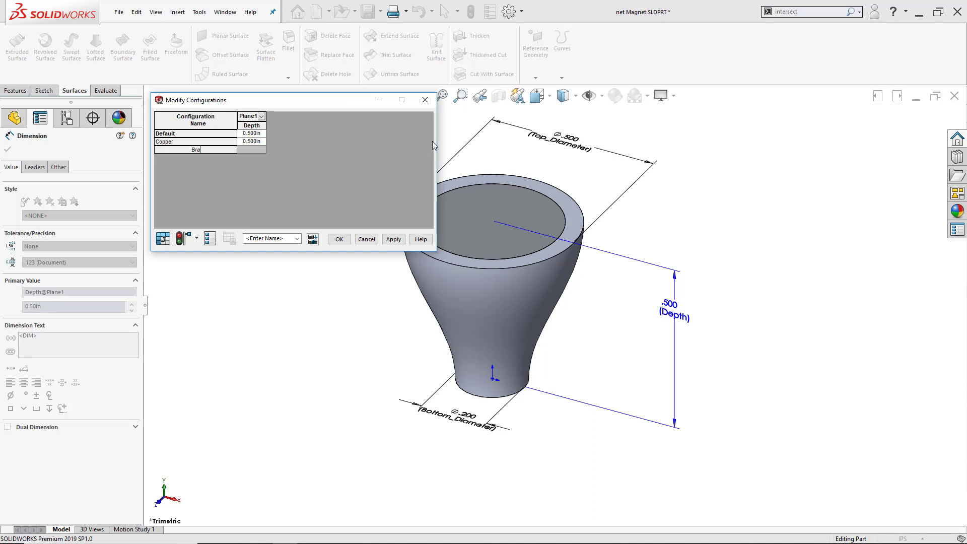
pyautogui.write('ss')
pyautogui.press('Return')
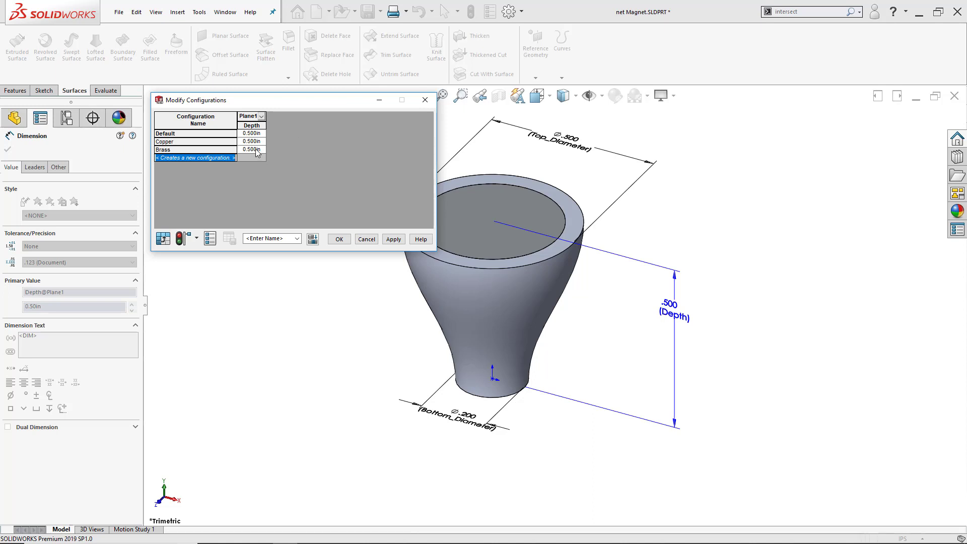
pyautogui.moveTo(99, 100); pyautogui.dragTo(83, 356)
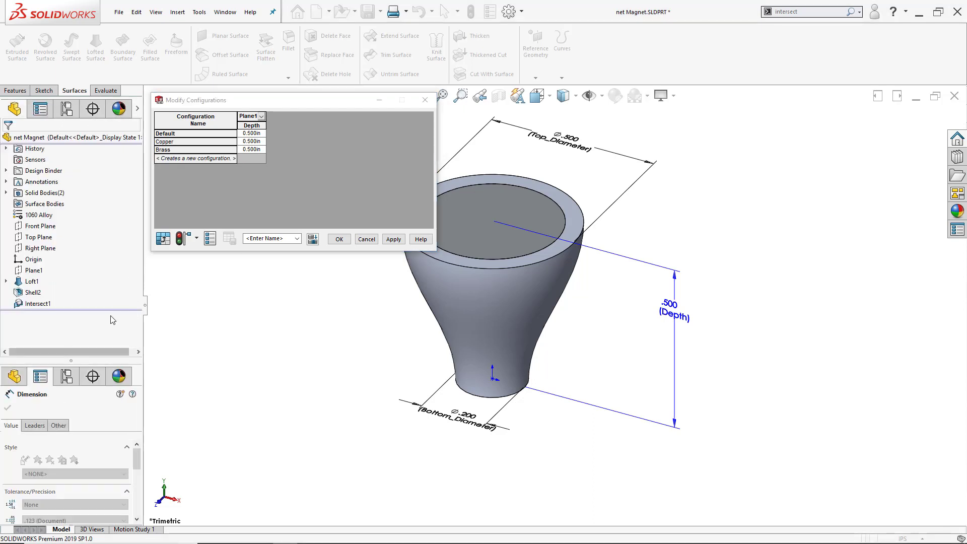
# Add a Material column with Copper and Brass for their configurations, then rebuild all configurations.
pyautogui.click(291, 104)
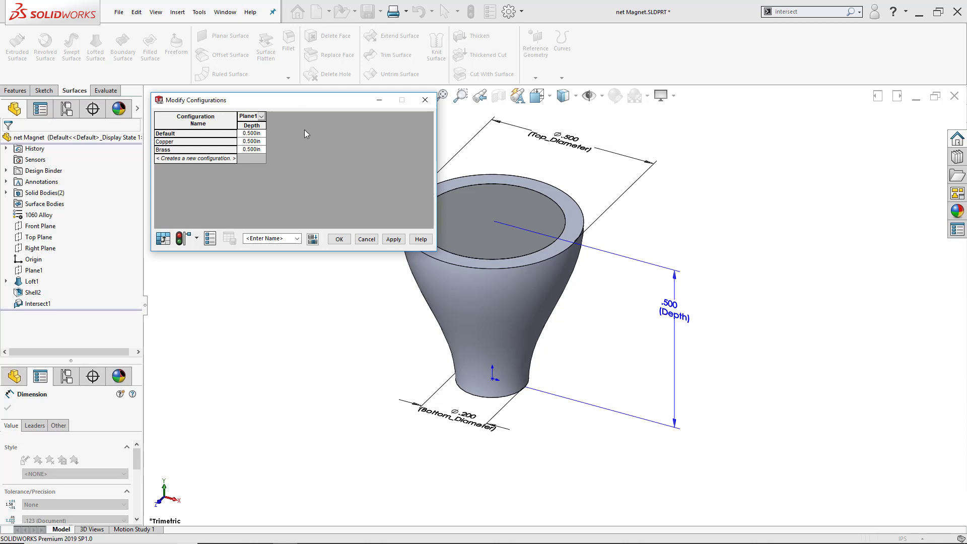
pyautogui.click(43, 220)
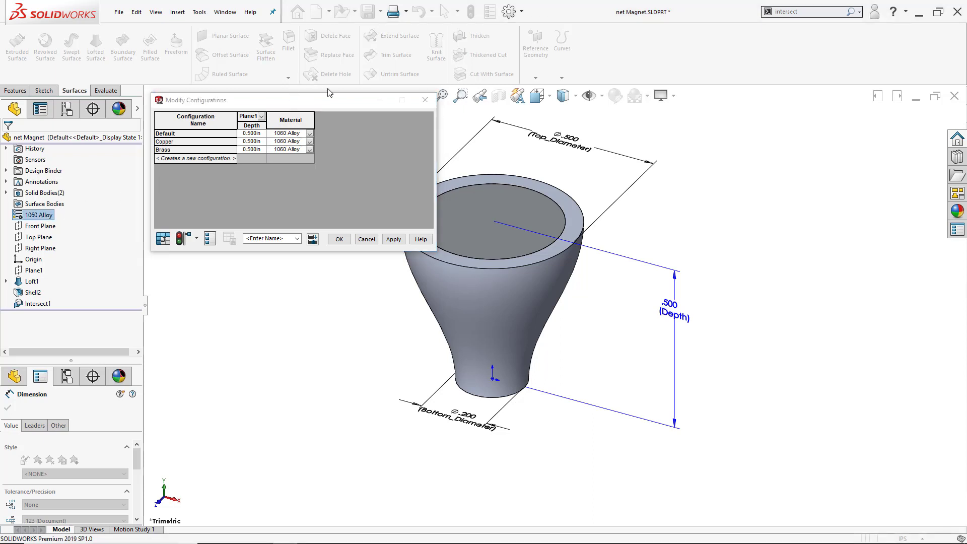
pyautogui.click(310, 142)
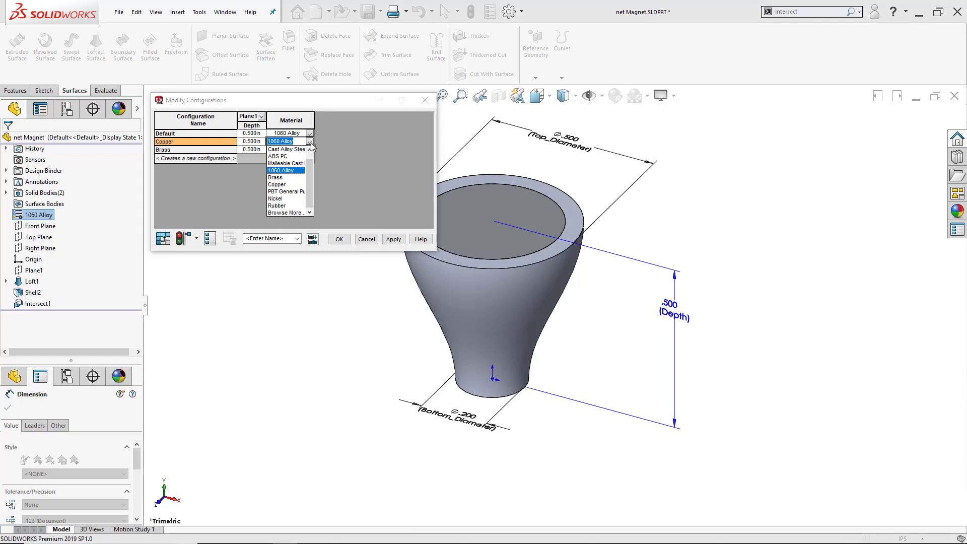
pyautogui.click(277, 185)
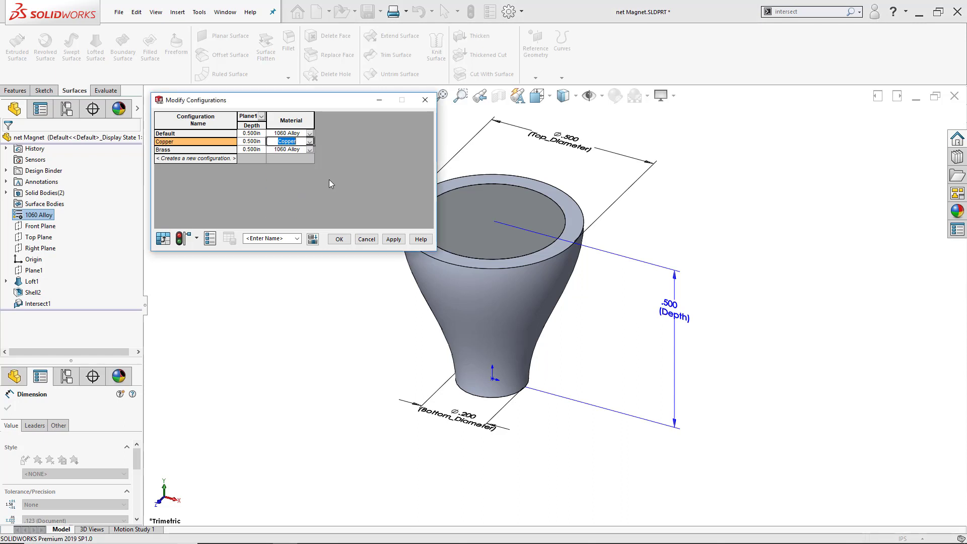
pyautogui.click(310, 149)
pyautogui.click(309, 149)
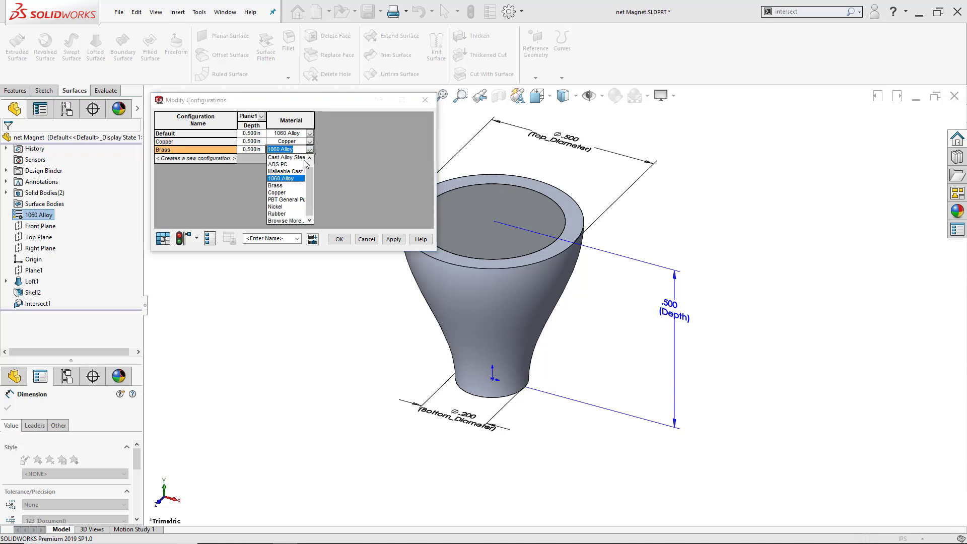
pyautogui.click(281, 190)
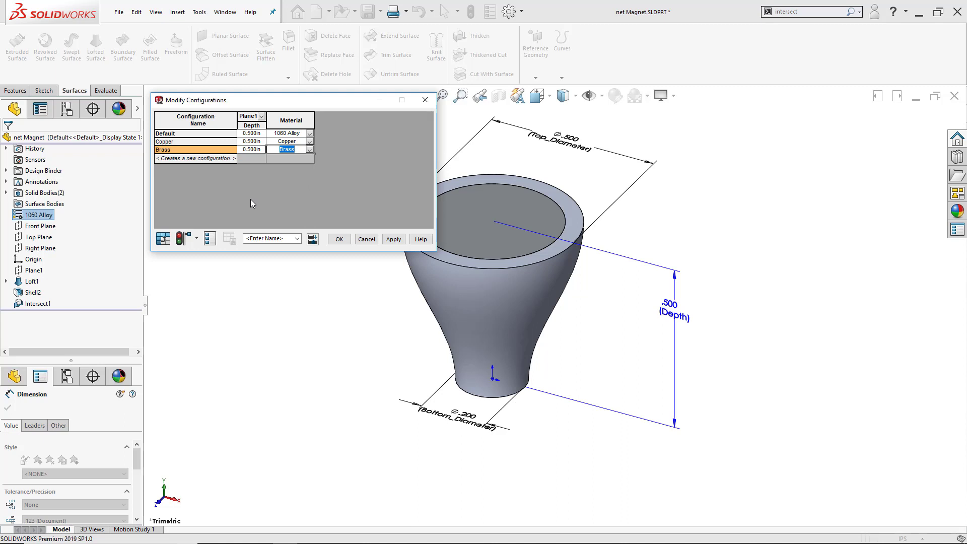
pyautogui.click(197, 239)
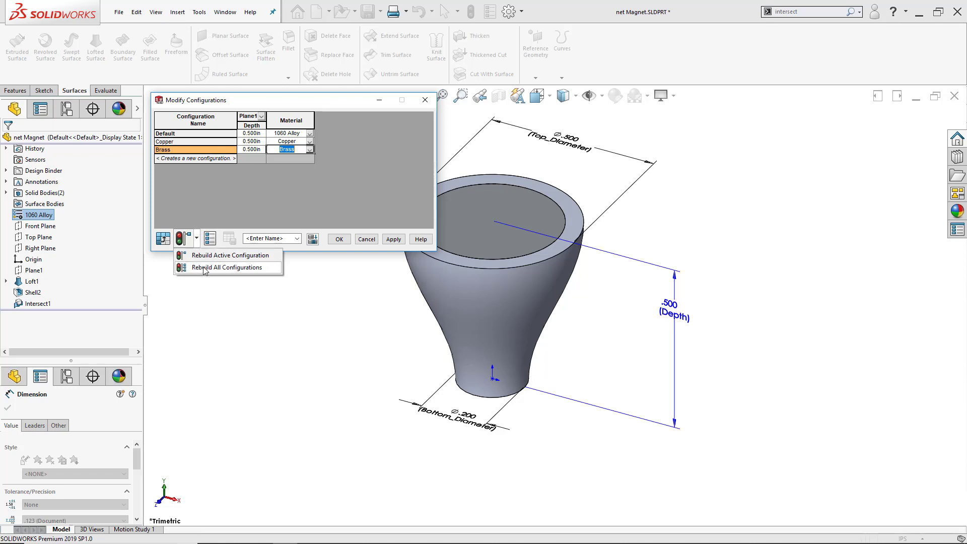
pyautogui.click(205, 268)
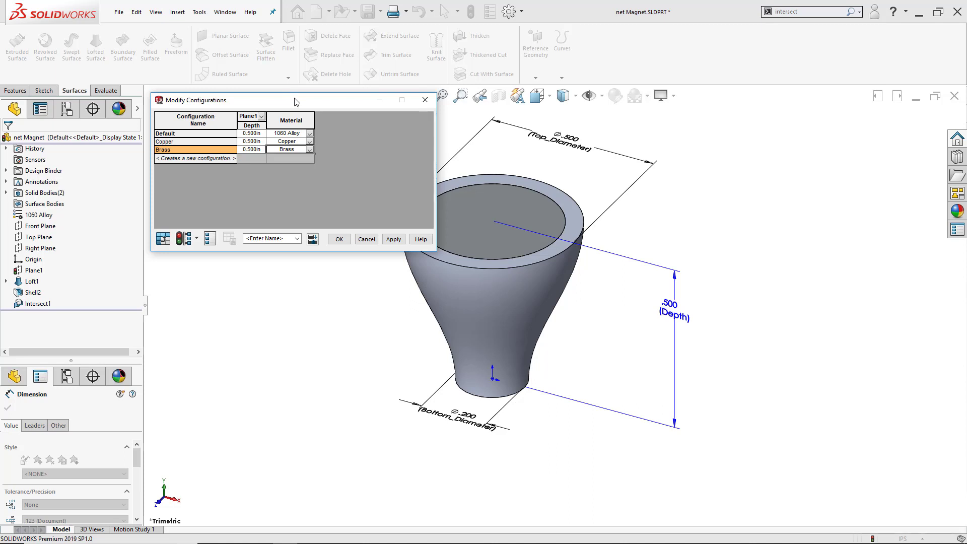
# Add Top_Diameter (0.500in) and Bottom_Diameter (0.200in) as columns in the configuration table.
pyautogui.click(572, 150)
pyautogui.doubleClick(572, 150)
pyautogui.click(342, 105)
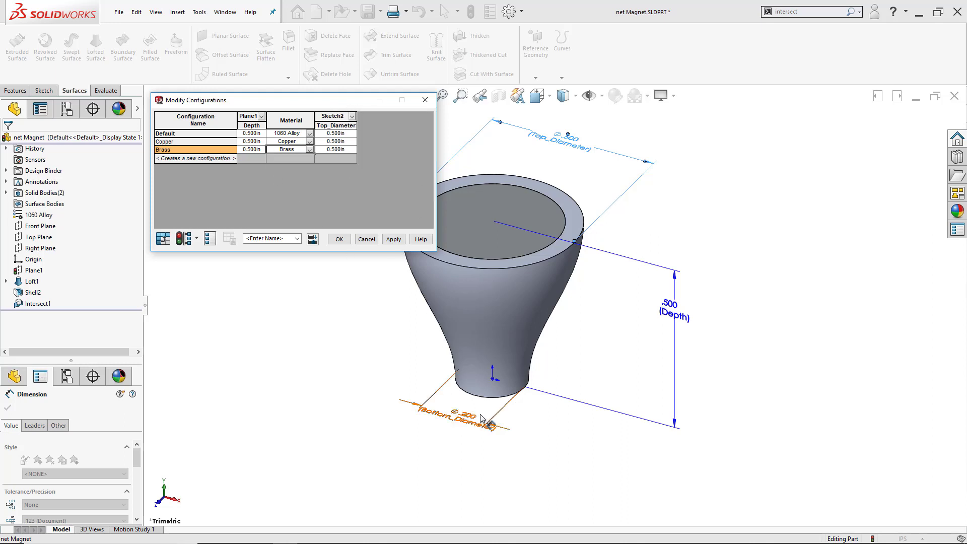
pyautogui.click(463, 425)
pyautogui.doubleClick(463, 426)
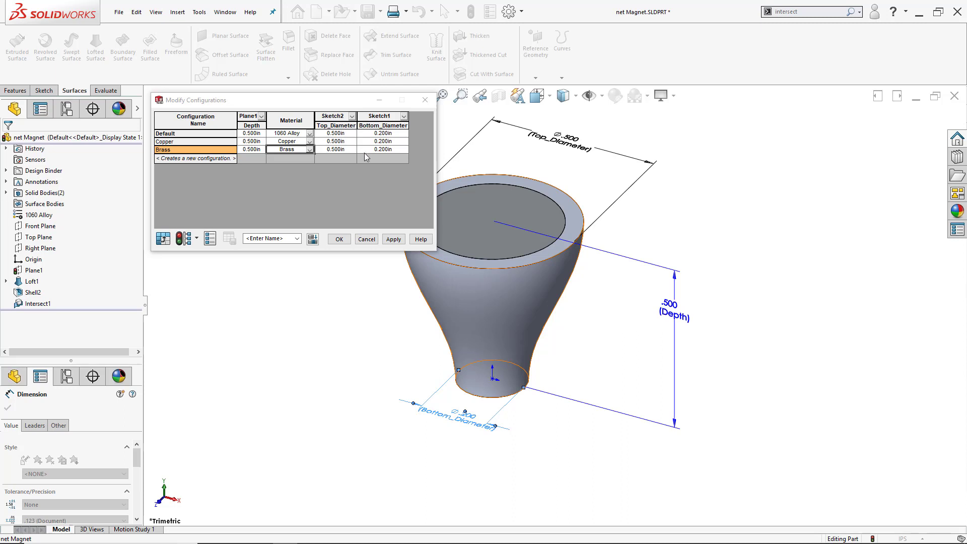
pyautogui.click(216, 103)
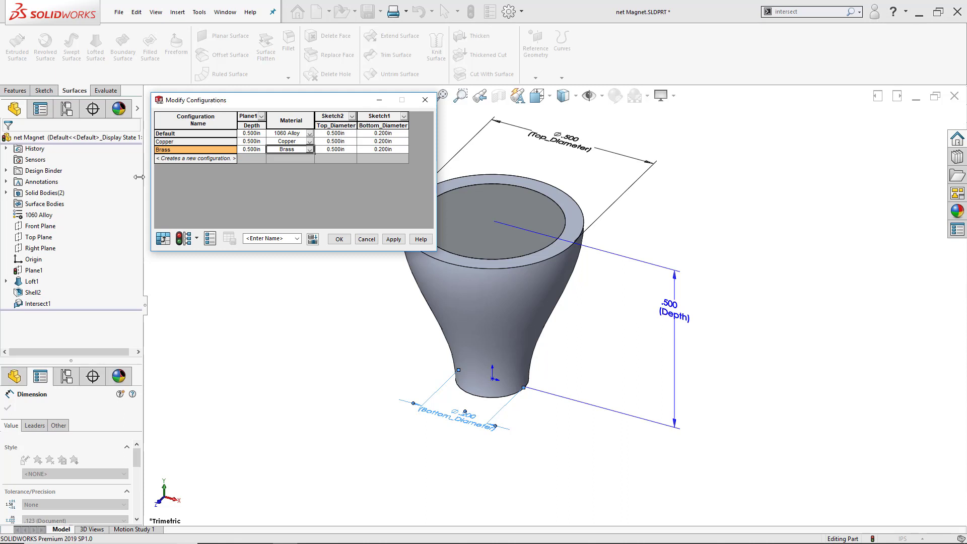
# Add a Shell2 Suppress column and suppress the shell in the Brass configuration.
pyautogui.click(34, 296)
pyautogui.click(38, 302)
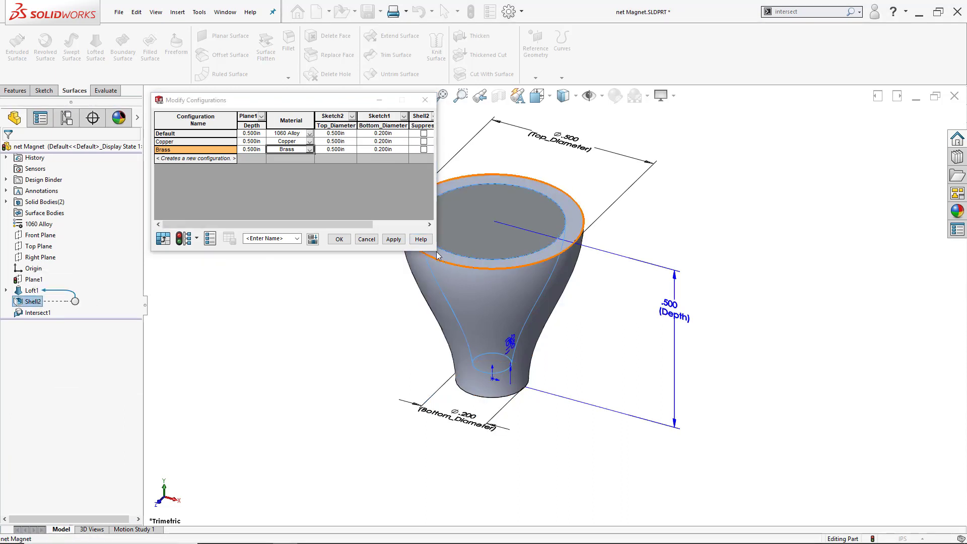
pyautogui.moveTo(437, 255); pyautogui.dragTo(463, 242)
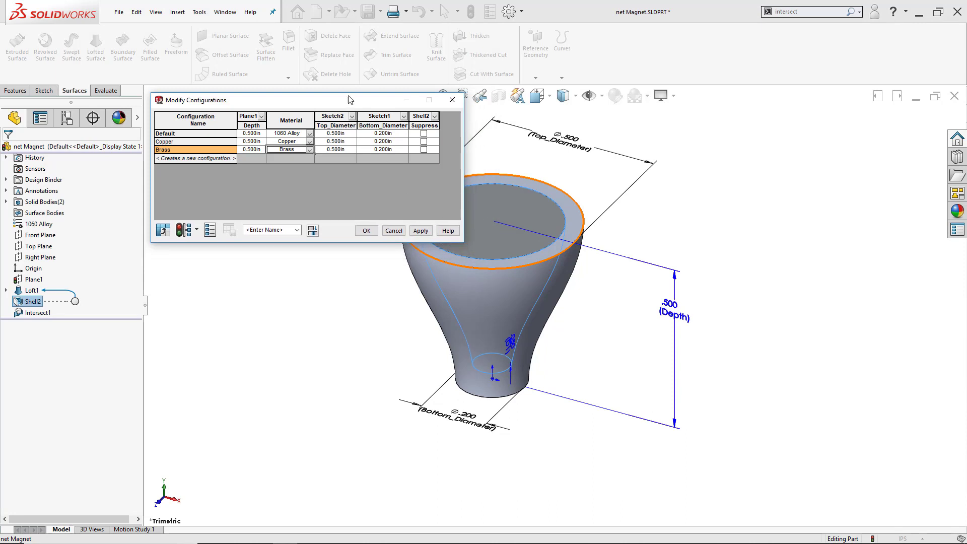
pyautogui.click(424, 149)
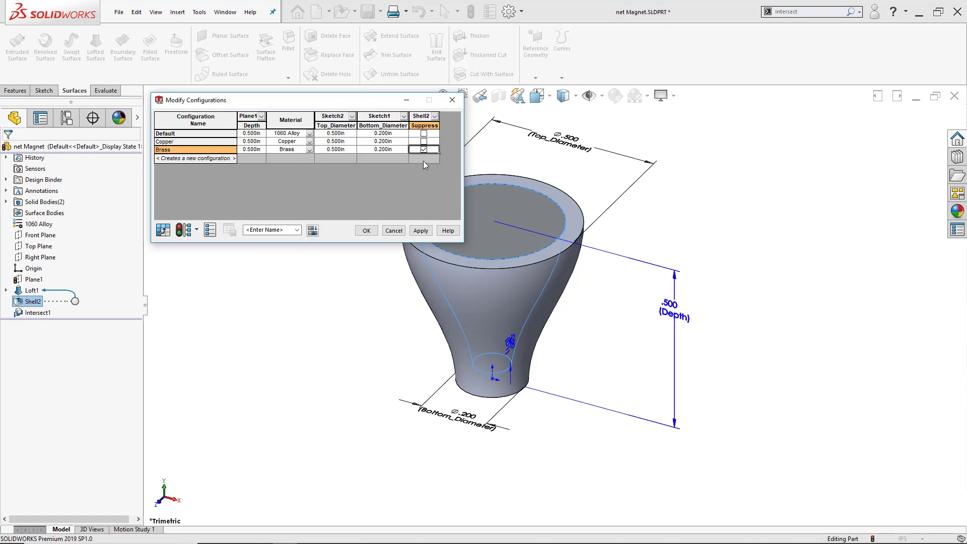
# Set Brass's Bottom_Diameter to 0.500in and apply the changes.
pyautogui.click(391, 150)
pyautogui.write('.5')
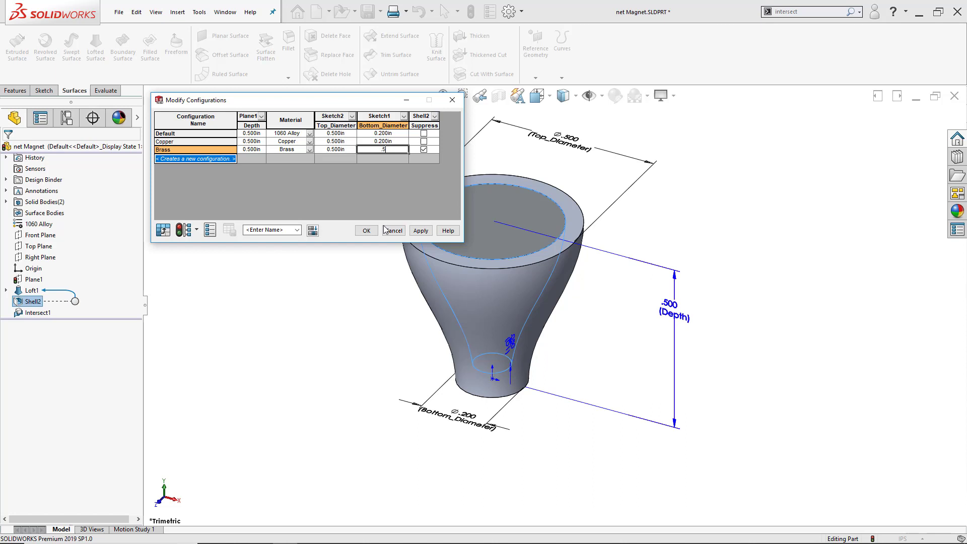
pyautogui.click(415, 233)
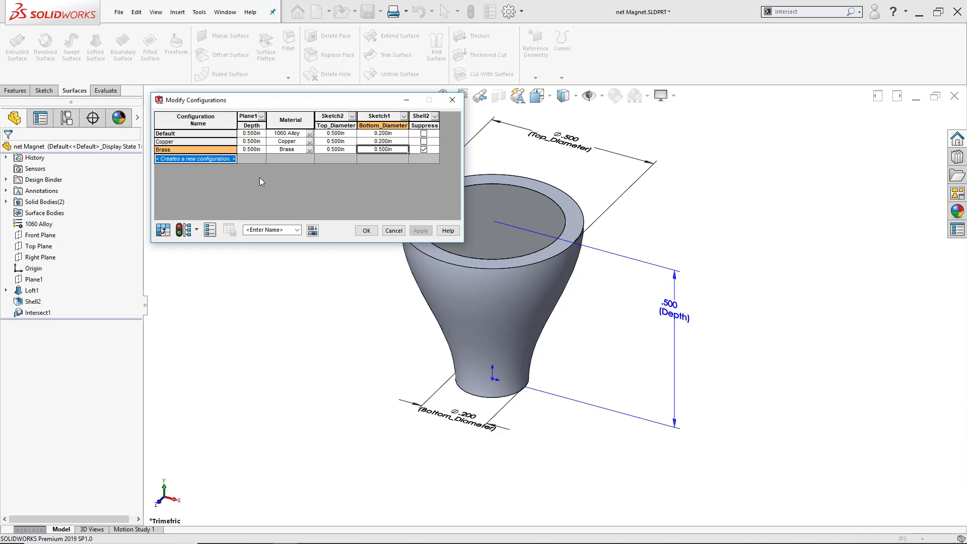
# Save the table view under the name 'Magnet Release'.
pyautogui.click(272, 229)
pyautogui.write('Magnet Release')
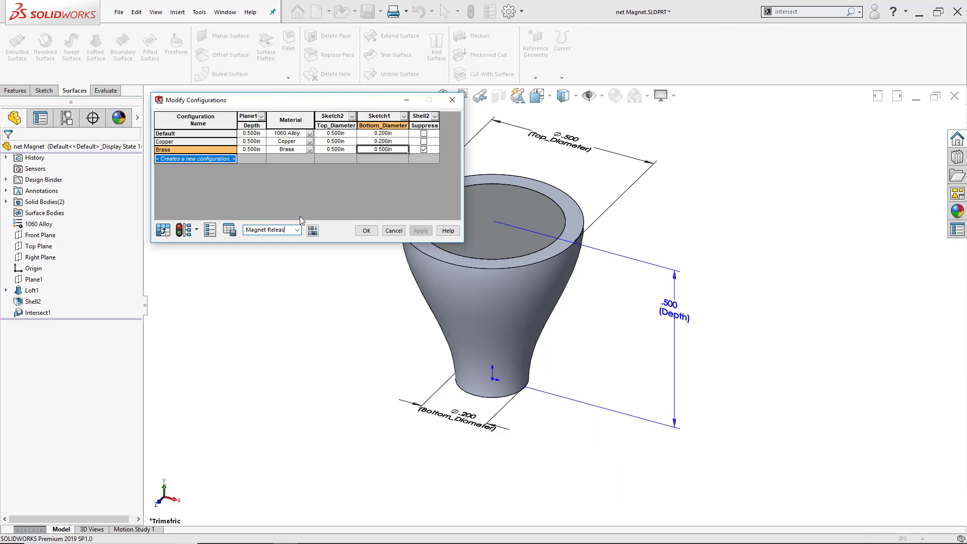
pyautogui.click(229, 231)
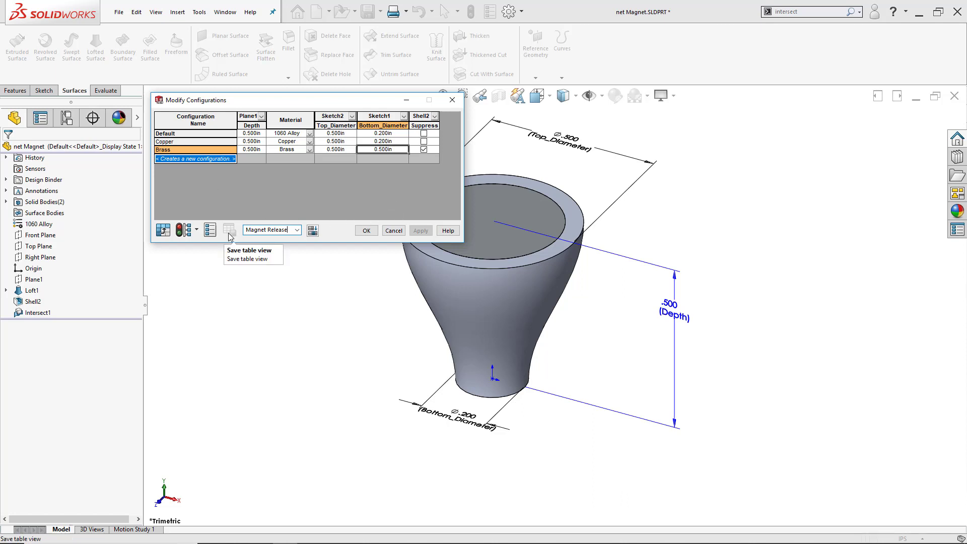
# Keep configurations as rows, hide the custom property columns, and accept the table with OK.
pyautogui.click(162, 230)
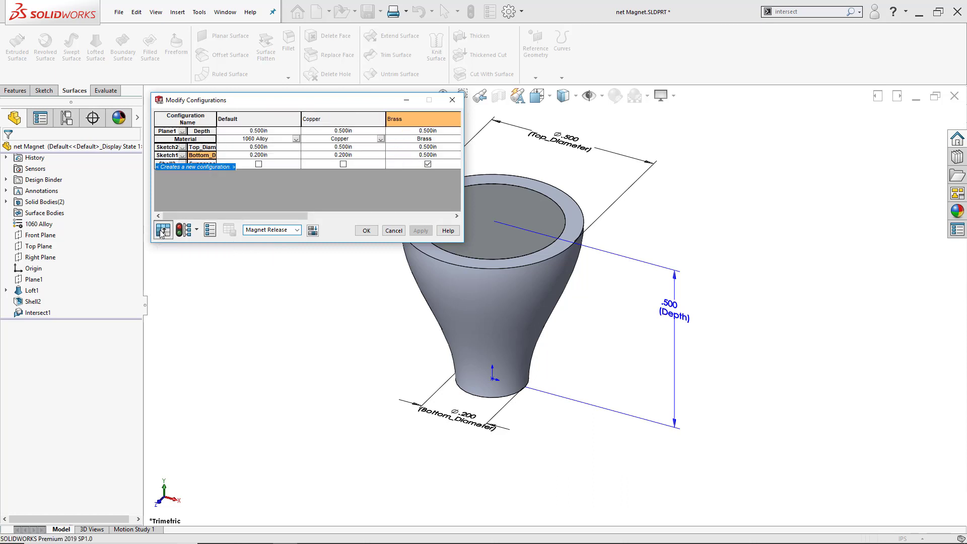
pyautogui.click(162, 231)
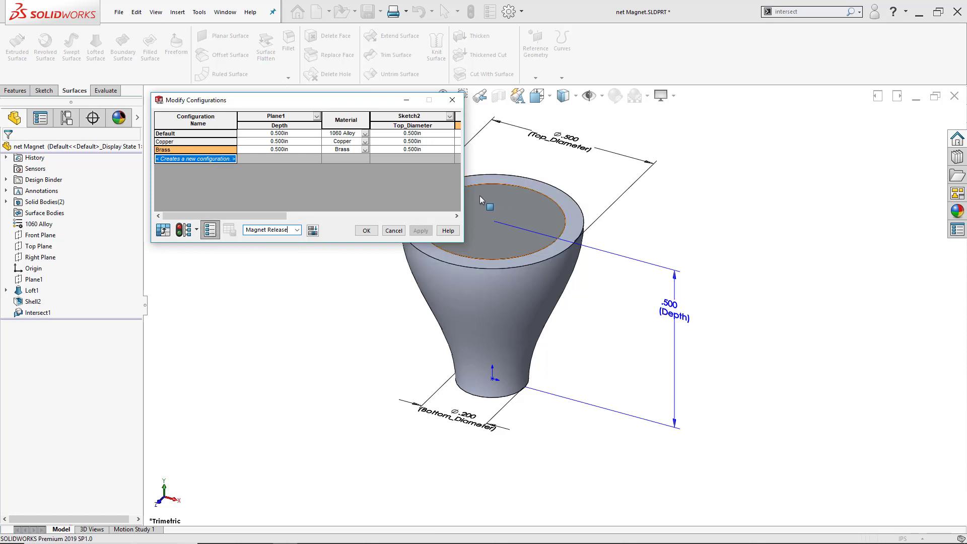
pyautogui.moveTo(464, 198); pyautogui.dragTo(720, 196)
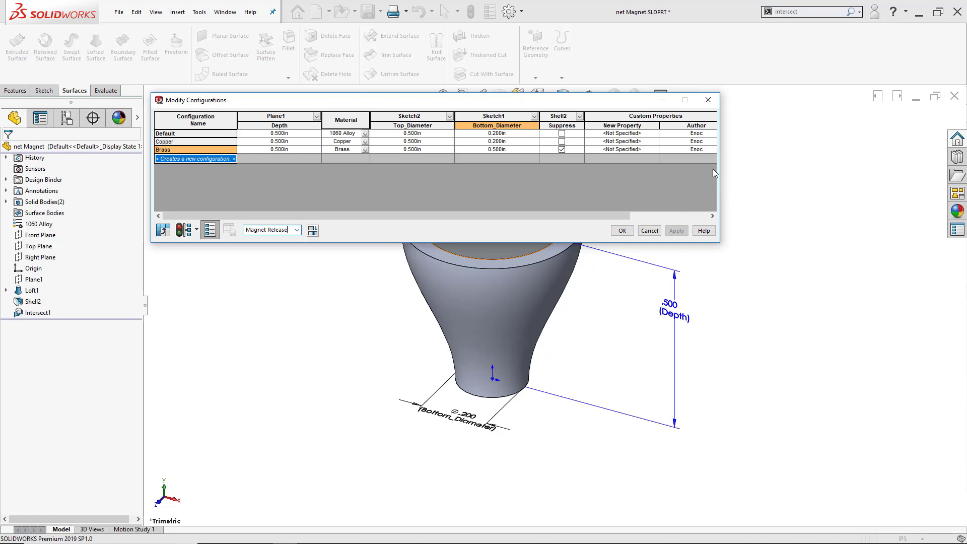
pyautogui.click(211, 231)
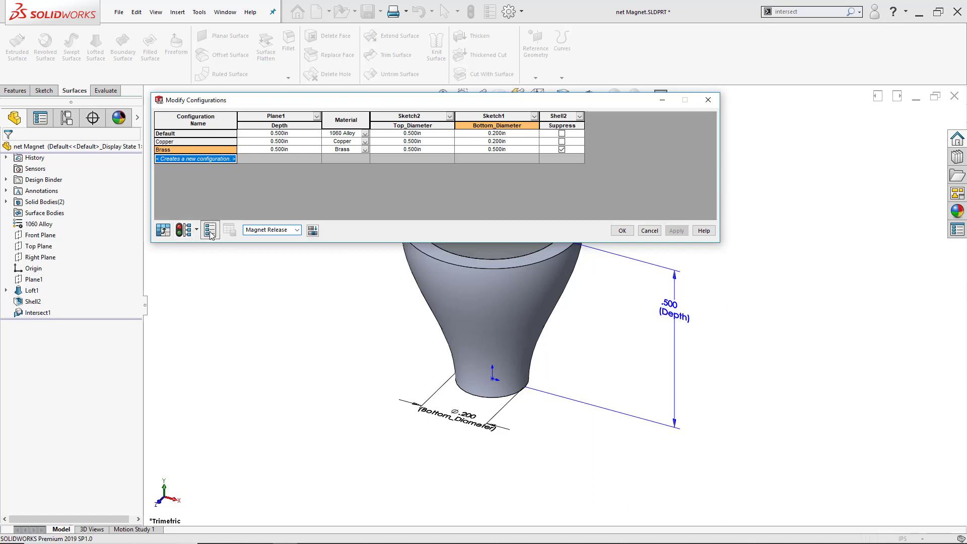
pyautogui.click(210, 232)
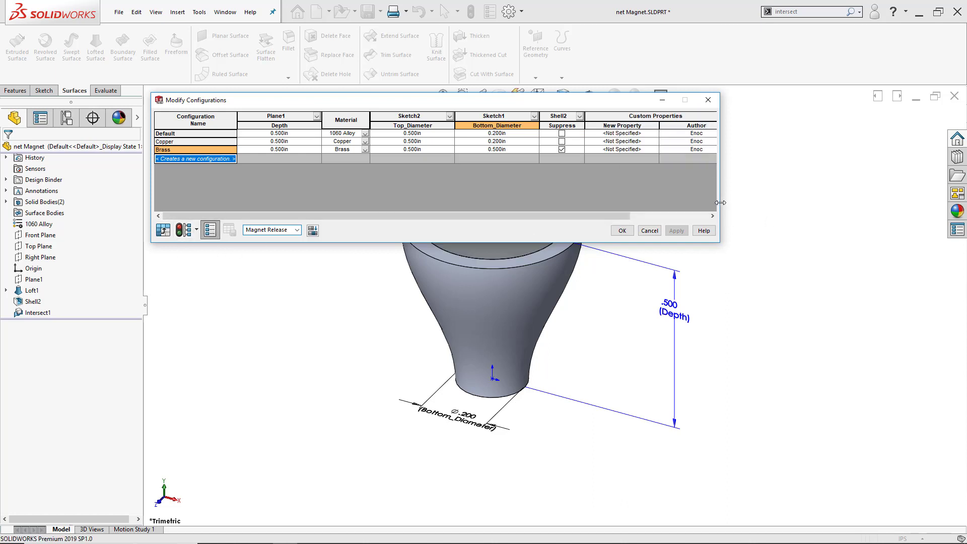
pyautogui.moveTo(720, 202); pyautogui.dragTo(786, 201)
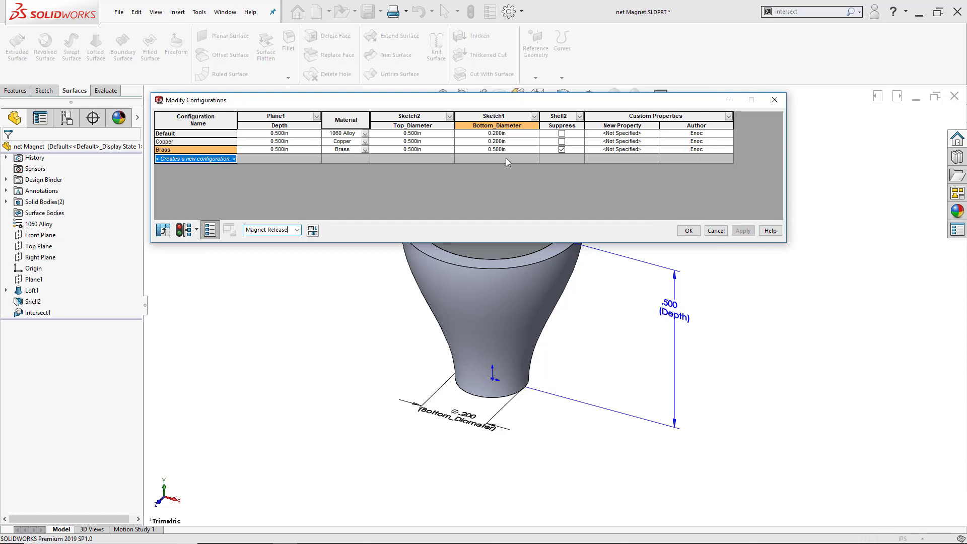
pyautogui.click(214, 231)
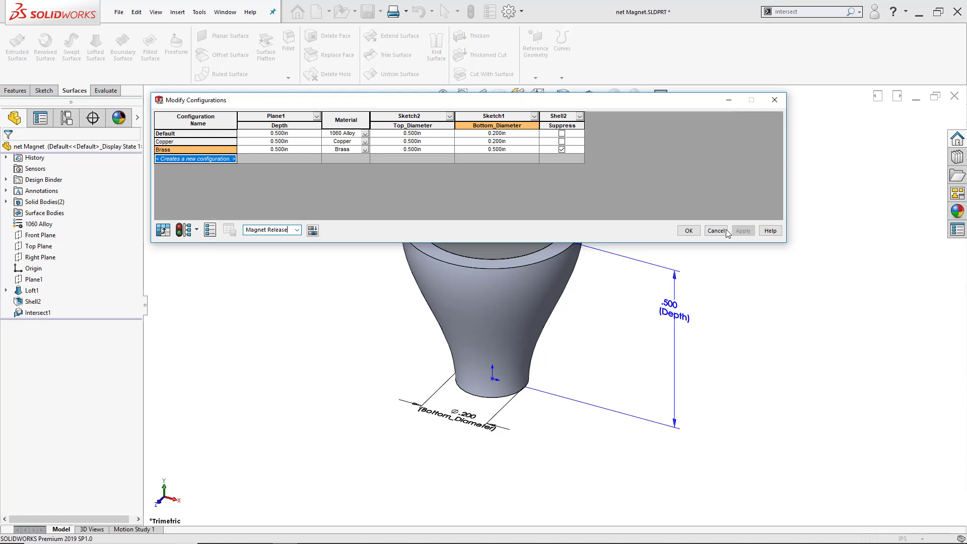
pyautogui.click(688, 232)
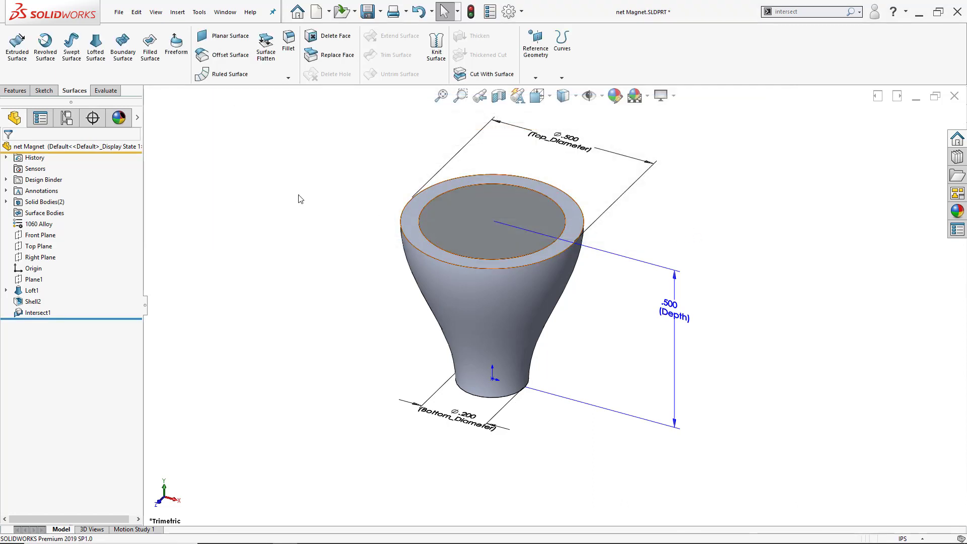
# Reopen the Magnet Release table from Tables in the ConfigurationManager.
pyautogui.click(66, 117)
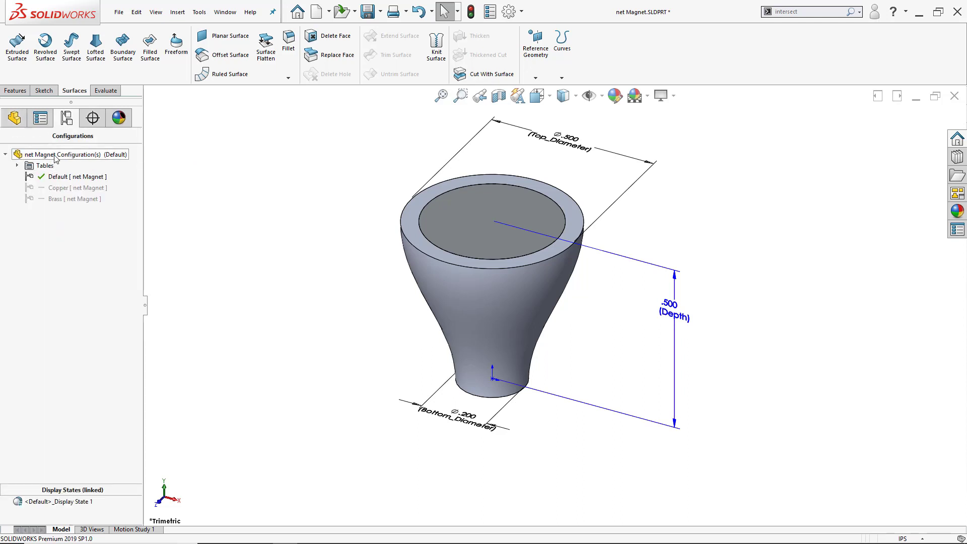
pyautogui.click(17, 166)
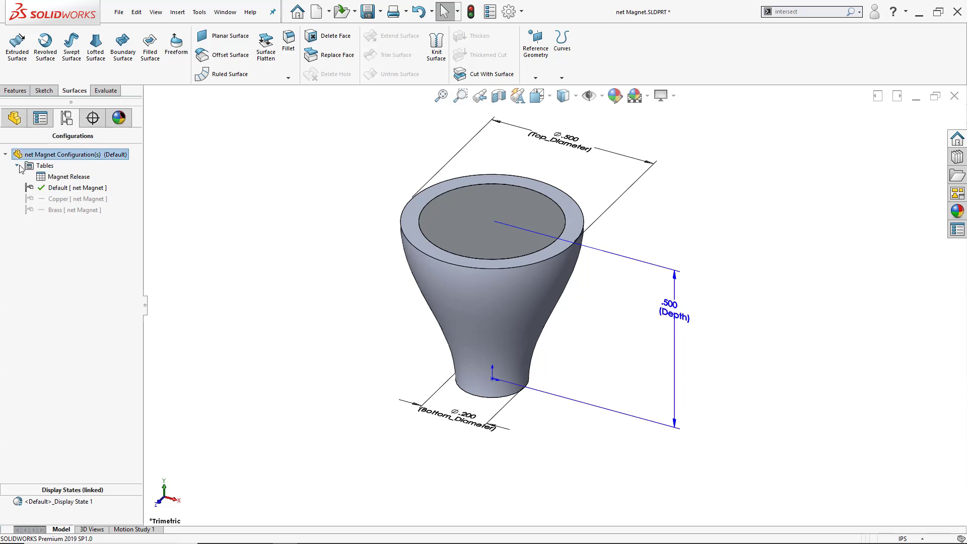
pyautogui.doubleClick(52, 177)
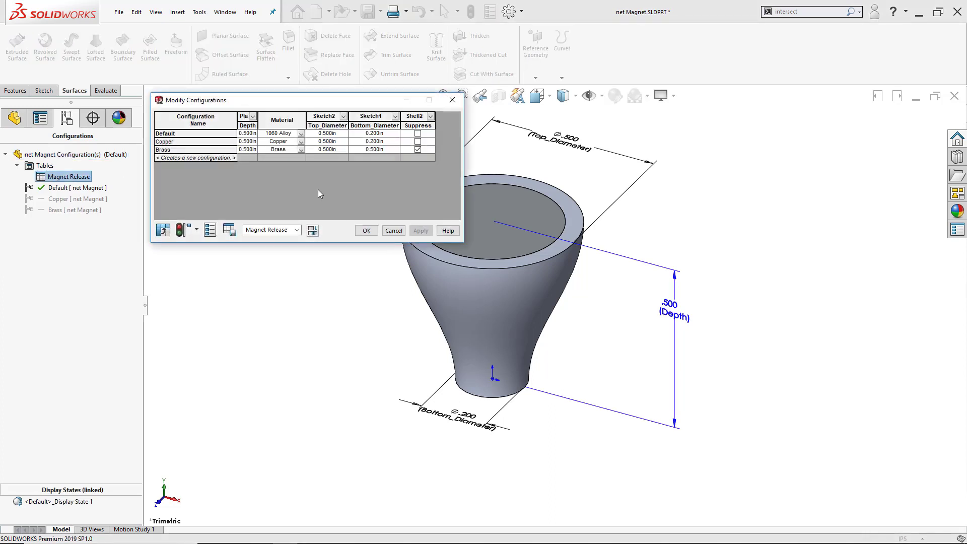
pyautogui.click(212, 159)
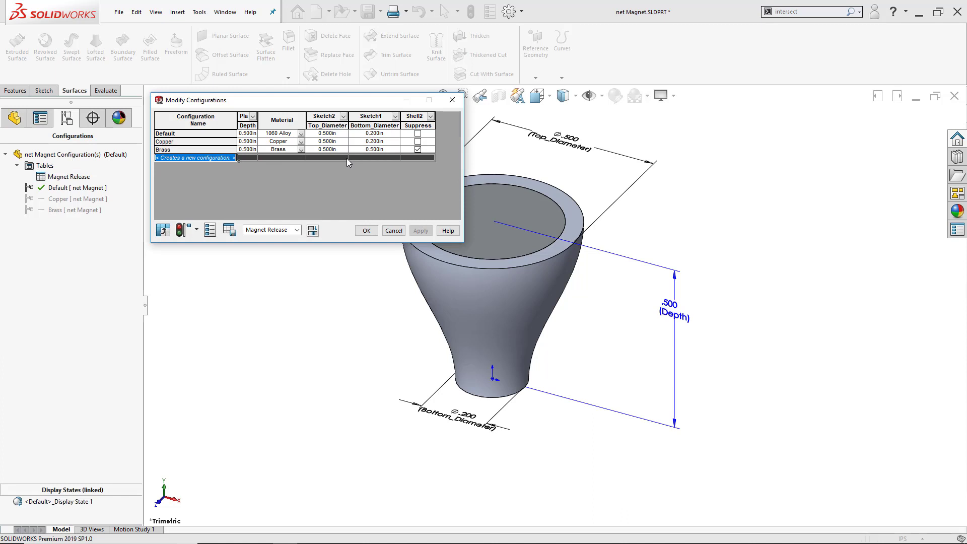
# Add a 'test' configuration with ABS PC material and save the table view.
pyautogui.write('test')
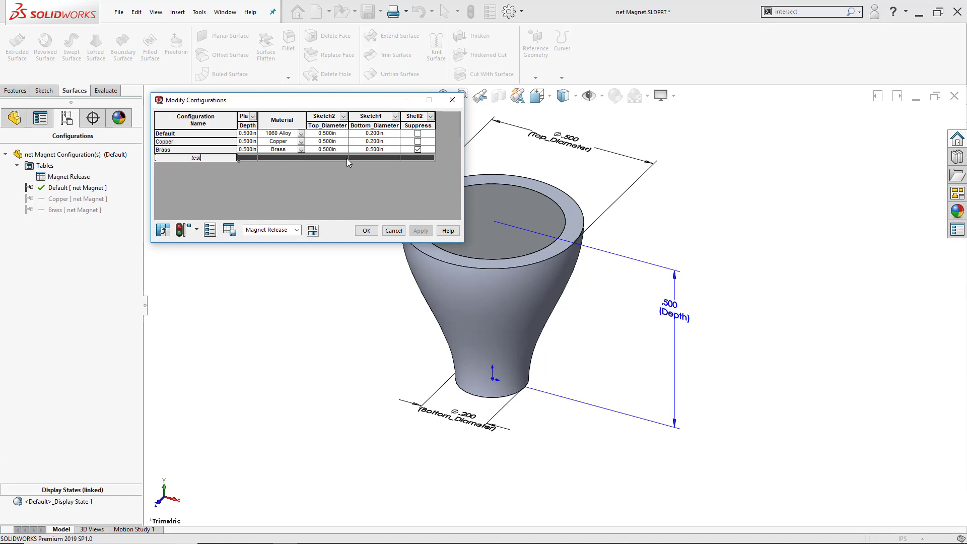
pyautogui.press('Return')
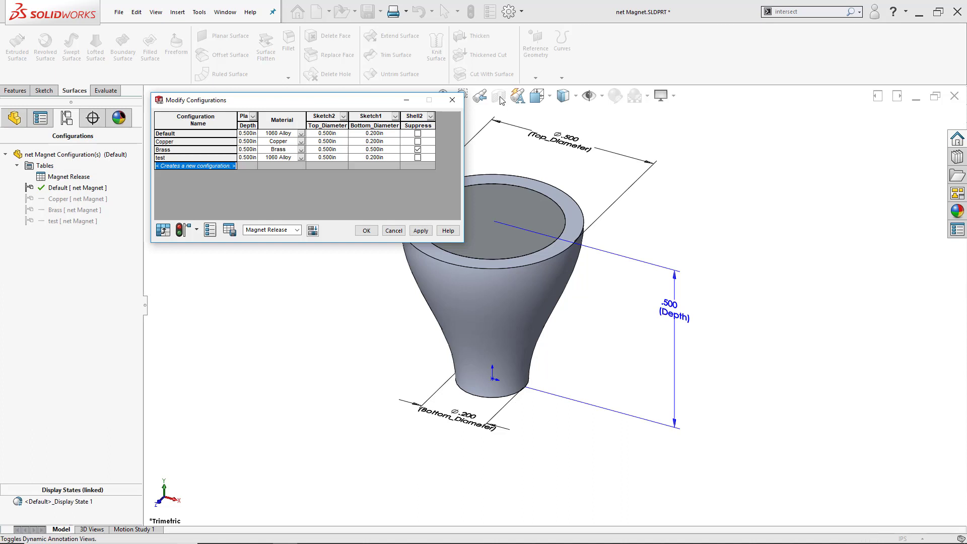
pyautogui.click(300, 158)
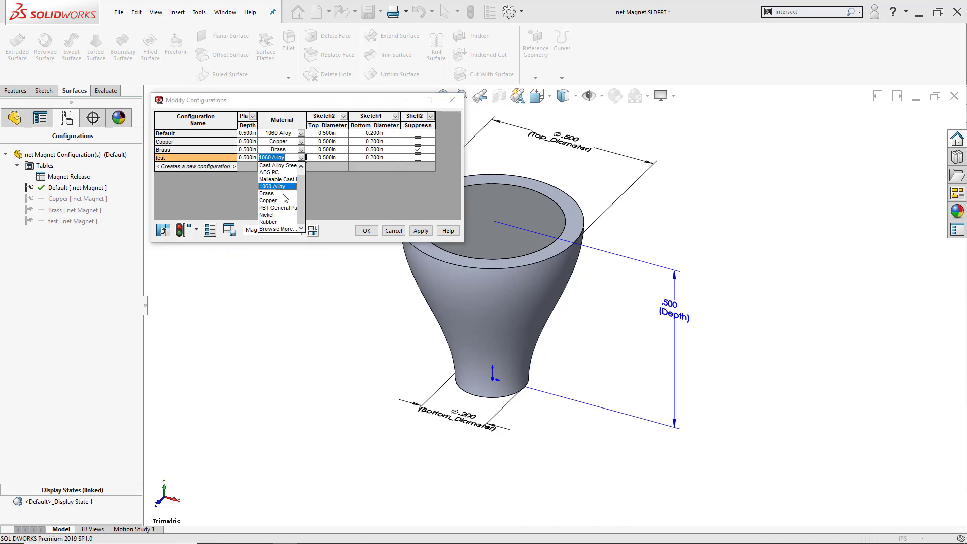
pyautogui.click(275, 173)
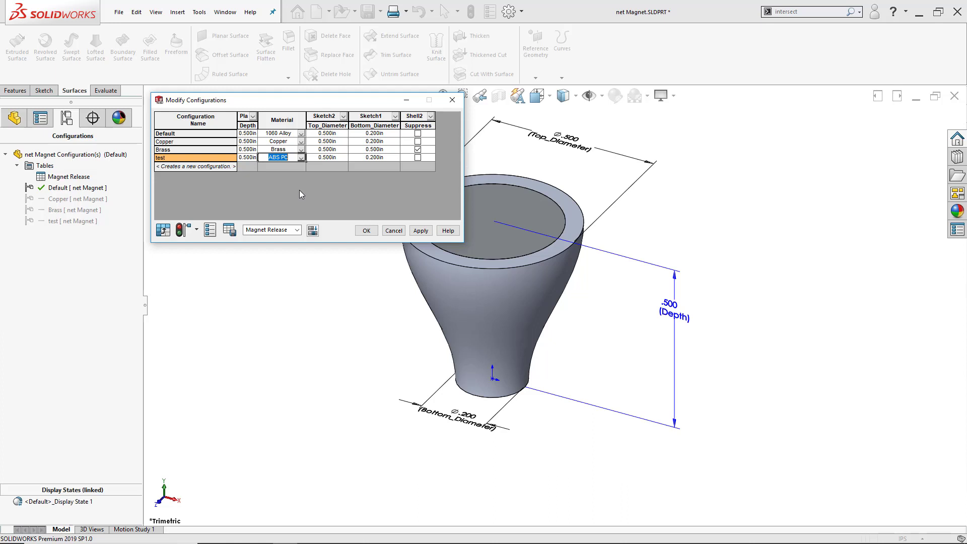
pyautogui.click(233, 231)
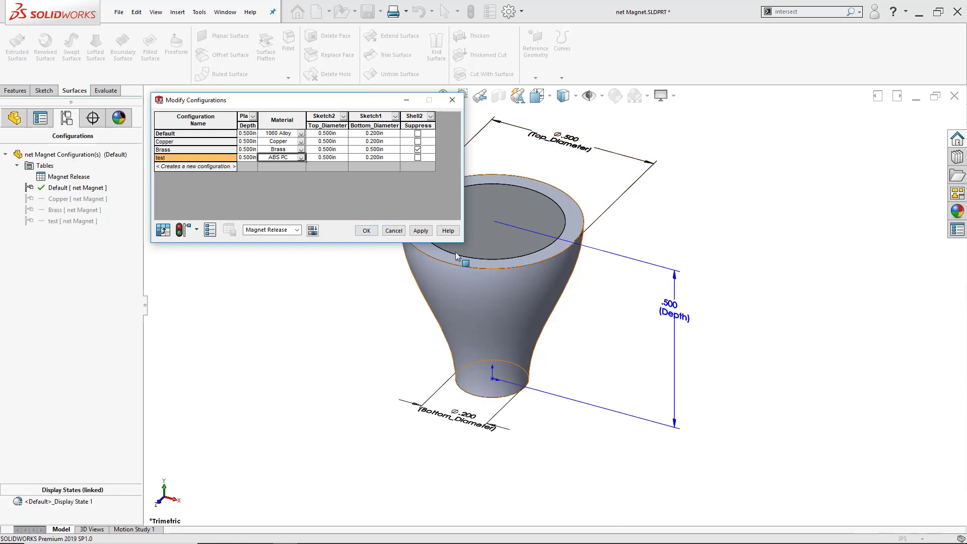
pyautogui.scroll(3, 547, 305)
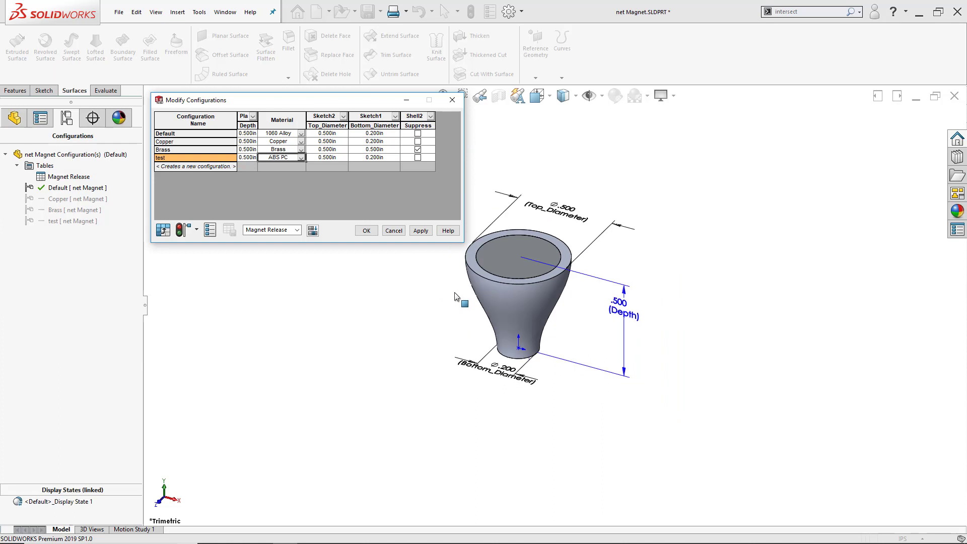